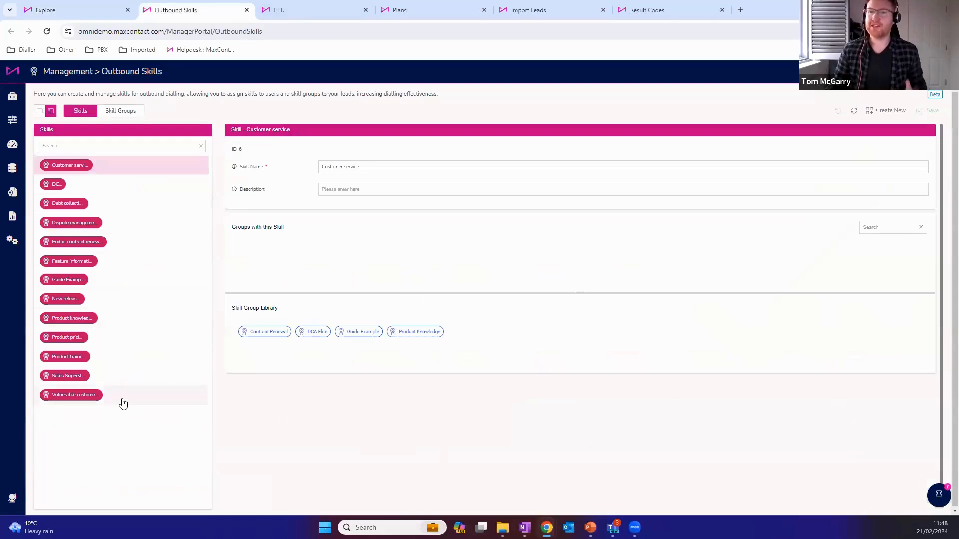
- Review the details of several existing outbound skills, including Sales Superstar, Product knowledge and Guide Example
left_click(119, 376)
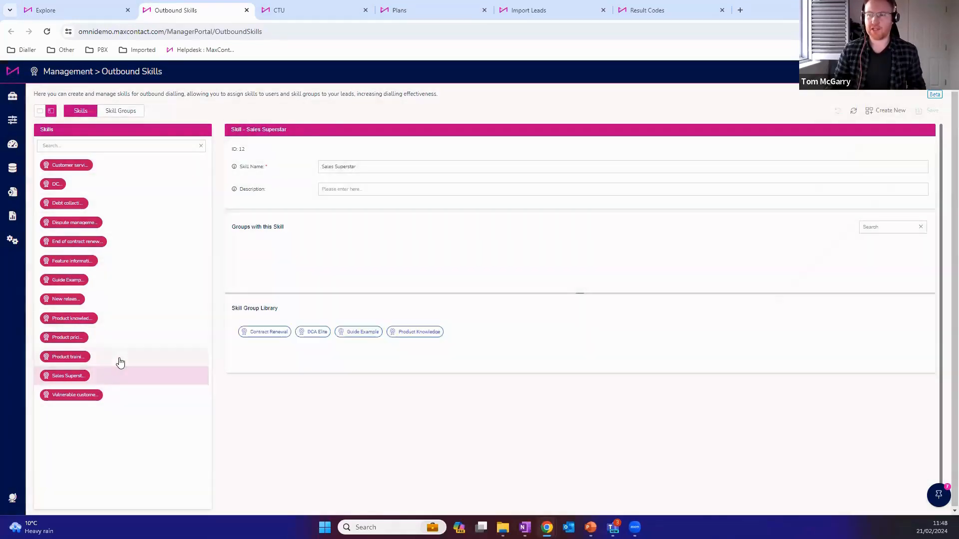
left_click(119, 355)
left_click(119, 338)
left_click(124, 319)
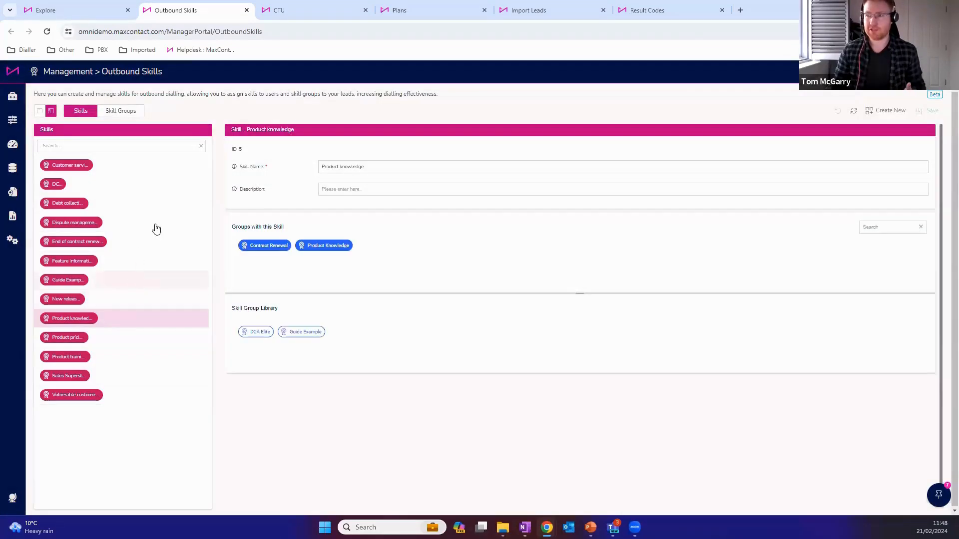
left_click(150, 279)
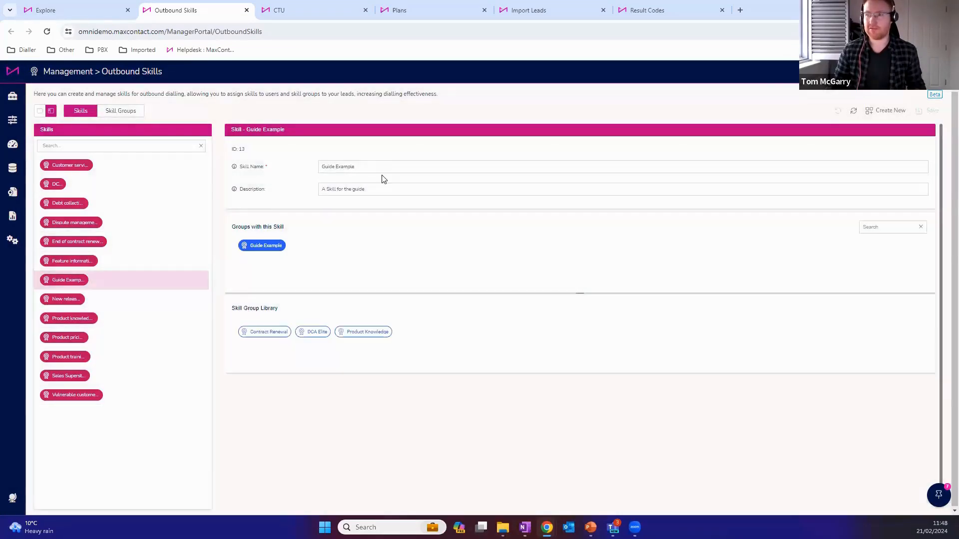
triple_click(383, 166)
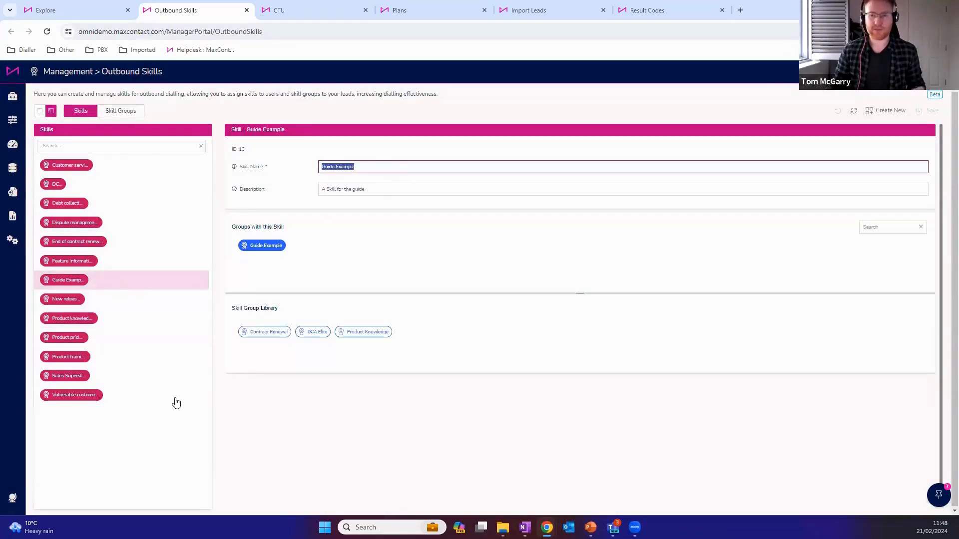
- Create and save a new outbound skill named Apple Skill with the description Apple Skill
left_click(874, 111)
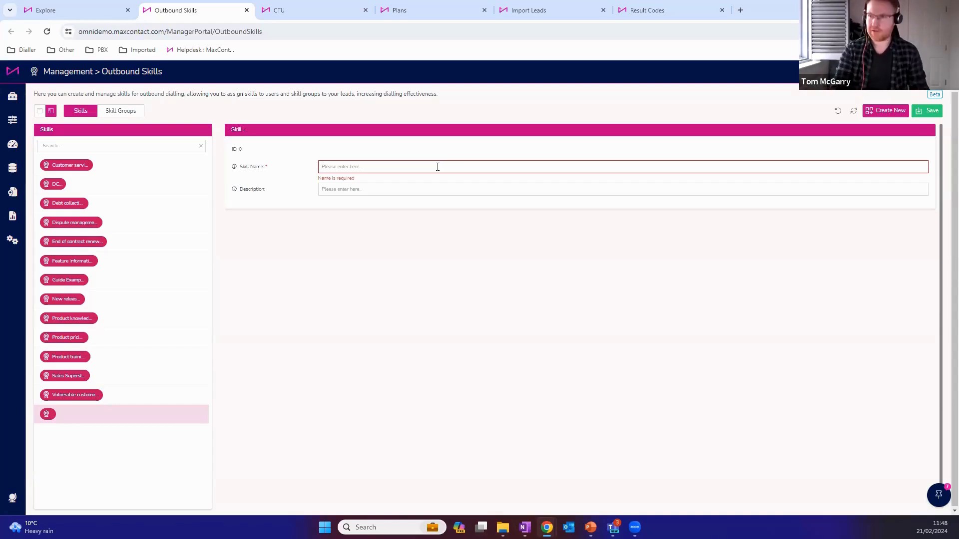
type("Apple Skill")
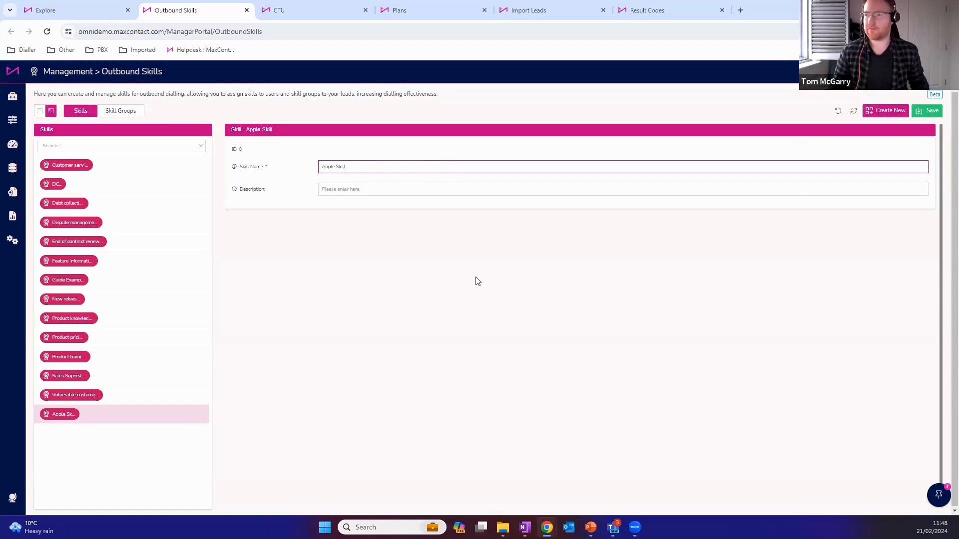
left_click(408, 193)
type("Ap")
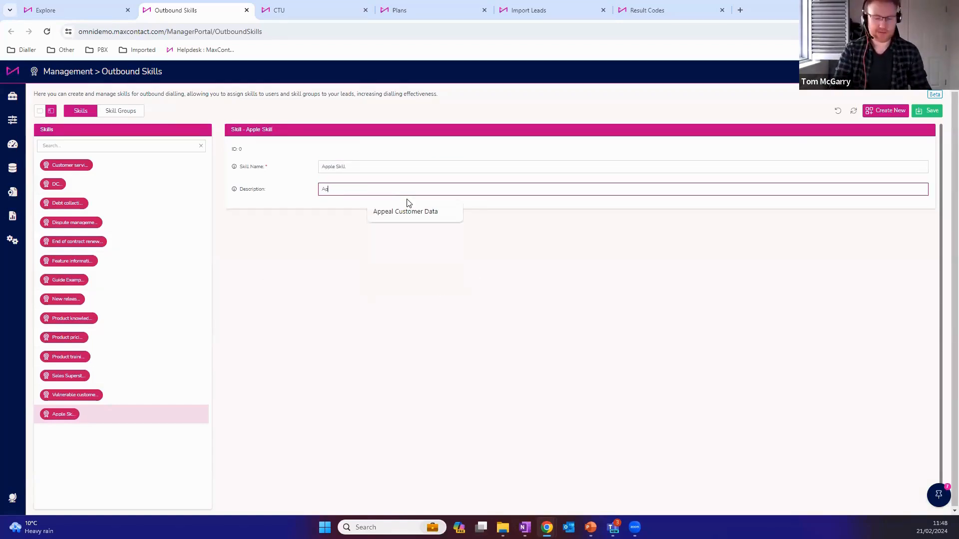
type("ple Skill")
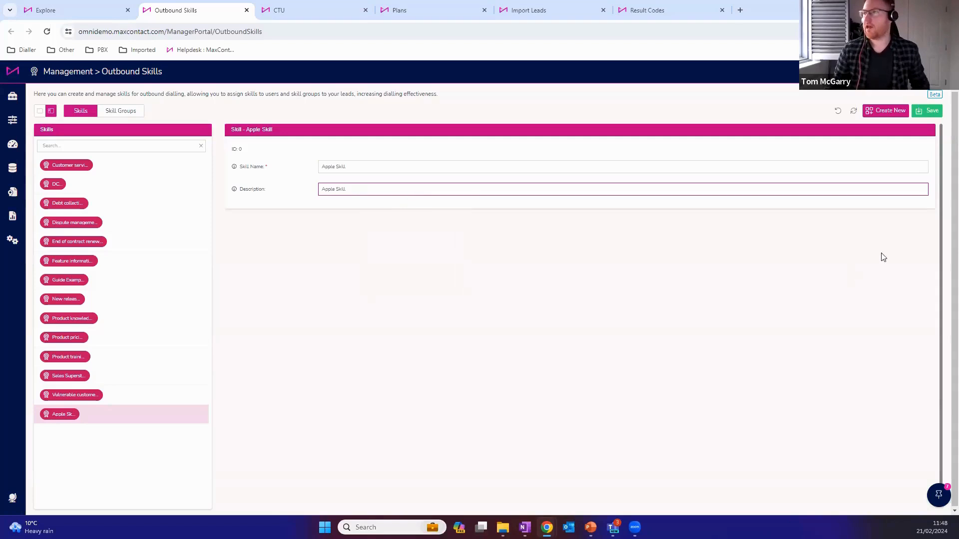
left_click(920, 116)
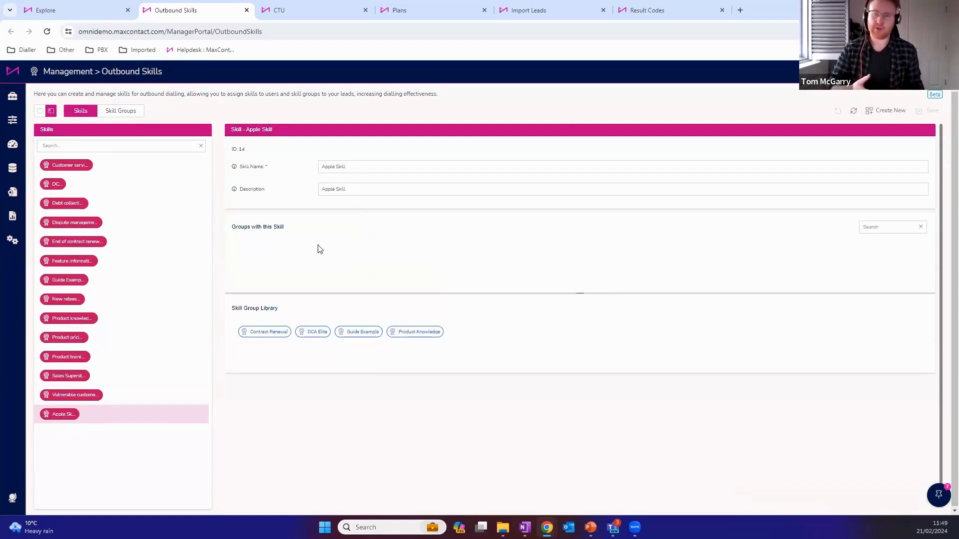
- Review the existing skill groups and add Apple Skill to the Product Knowledge group
left_click(131, 113)
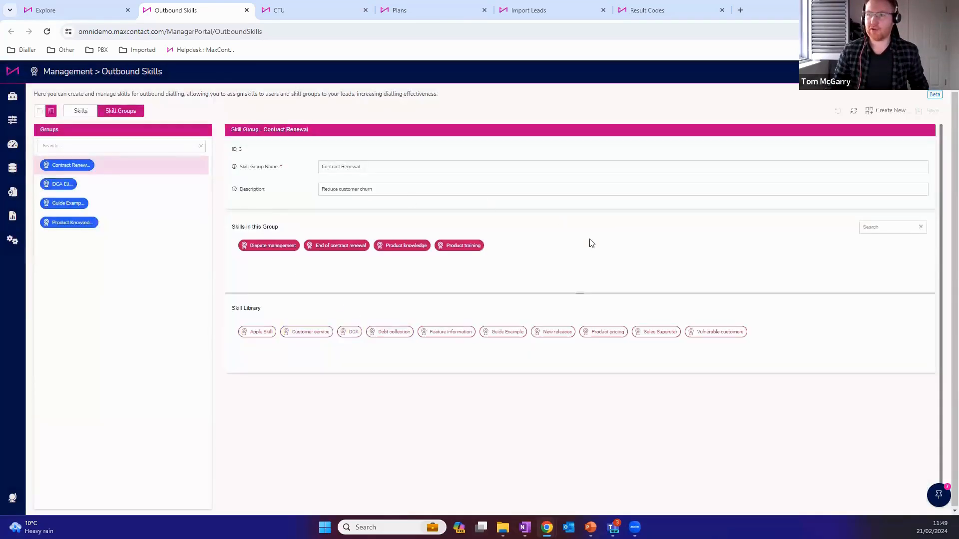
left_click(62, 184)
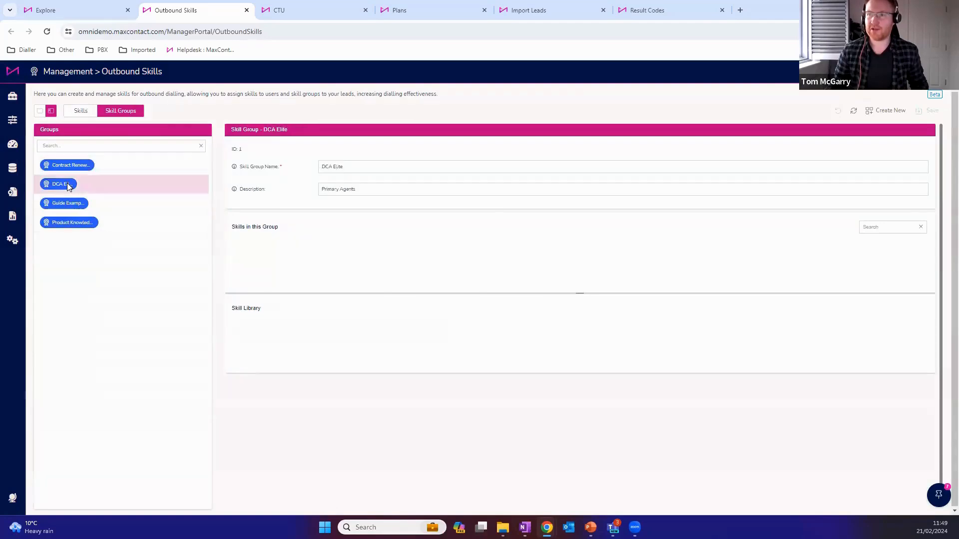
left_click(72, 204)
left_click(75, 223)
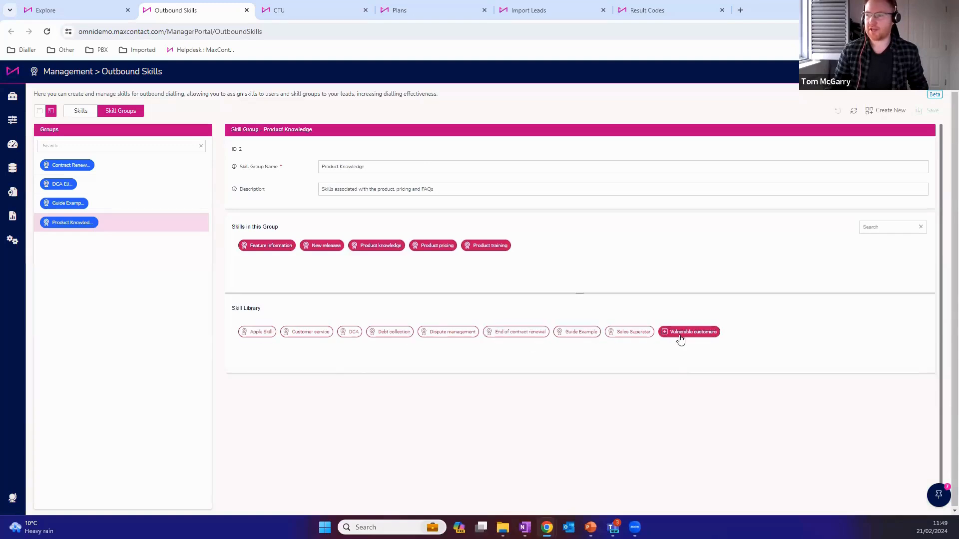
left_click(242, 334)
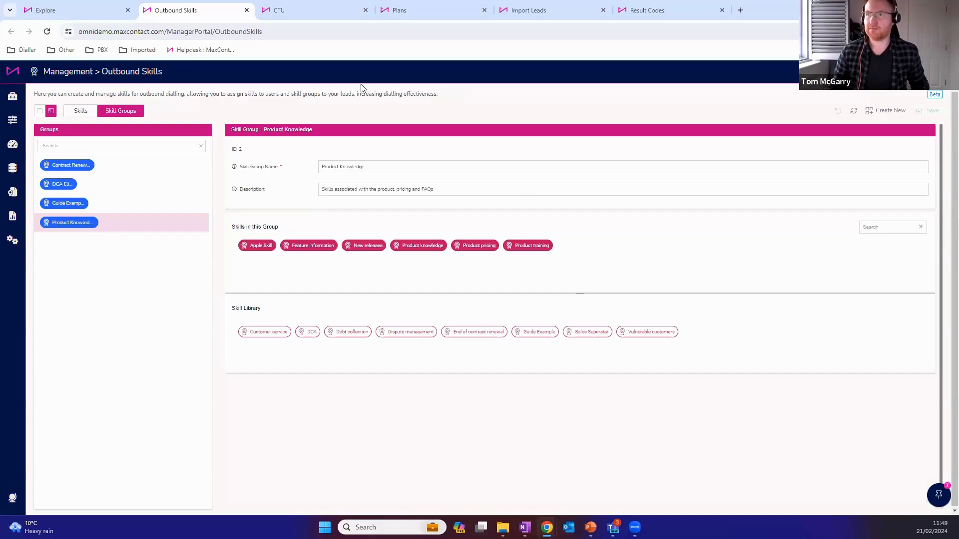
- On the CTU page, examine the skills and proficiency options of the user in the Outbound Skills team
left_click(279, 10)
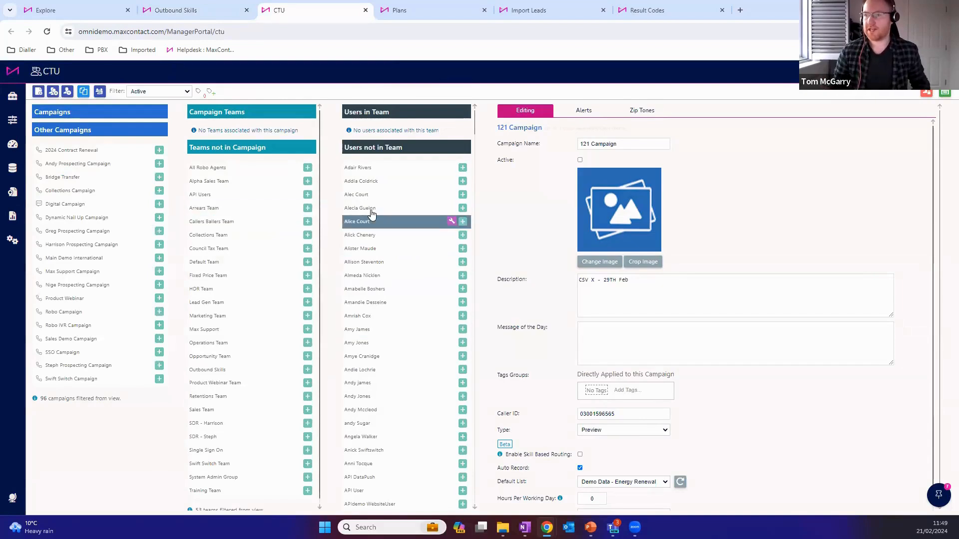
left_click(249, 372)
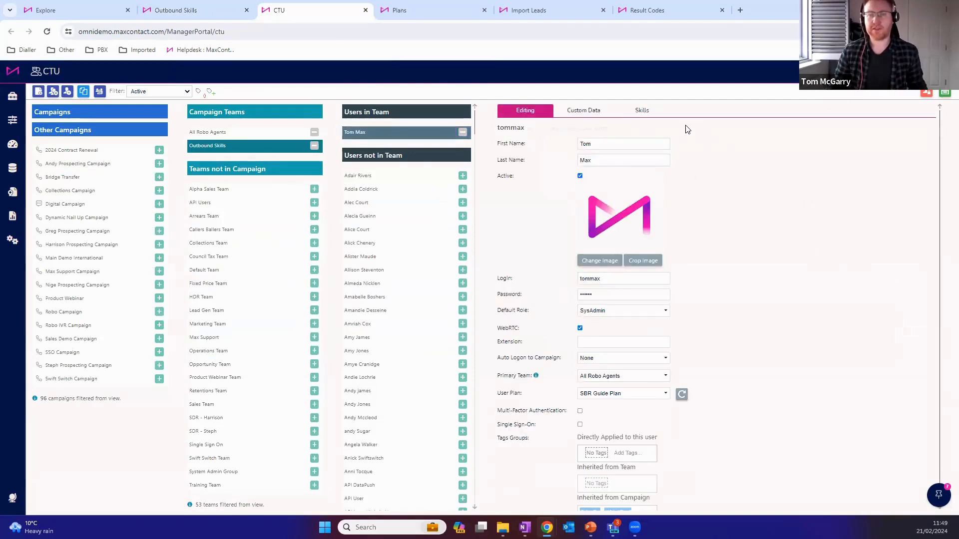
left_click(643, 112)
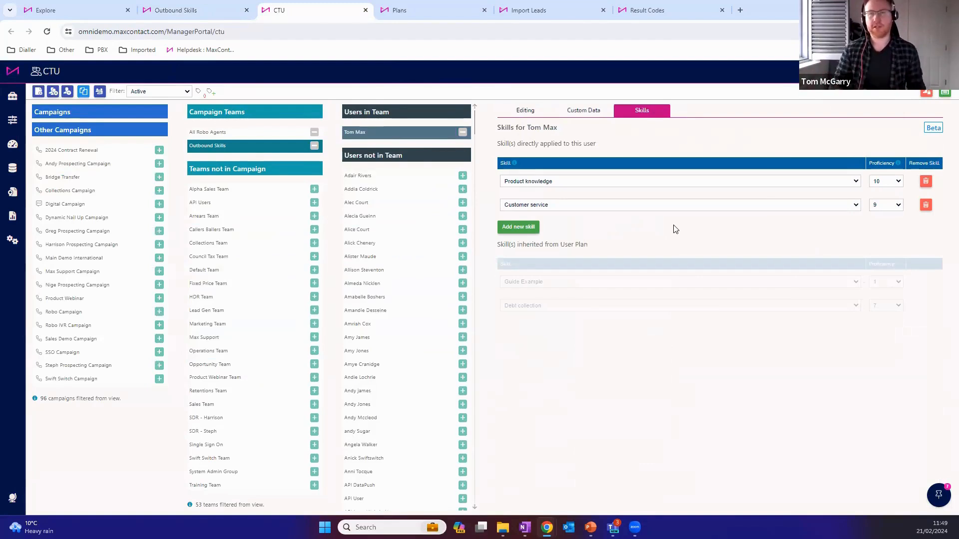
left_click(899, 183)
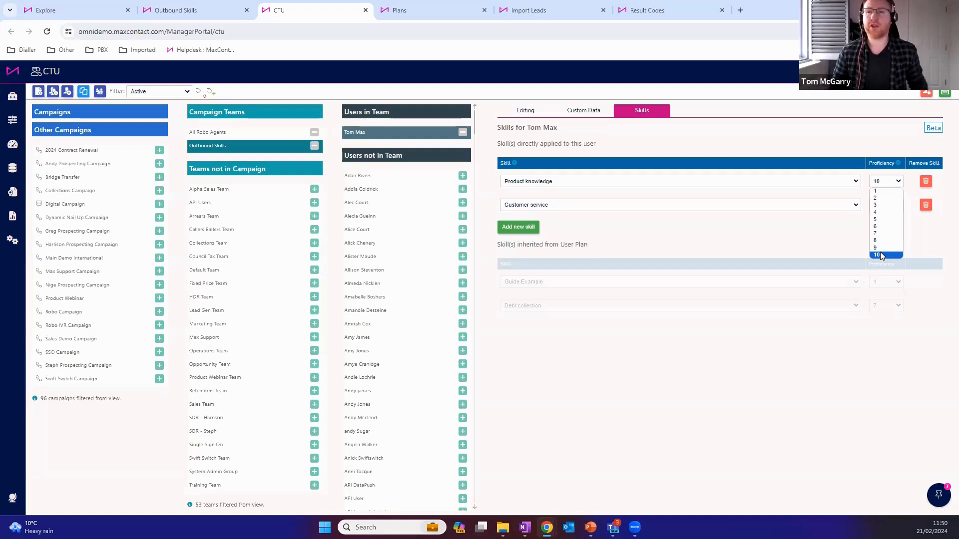
left_click(774, 391)
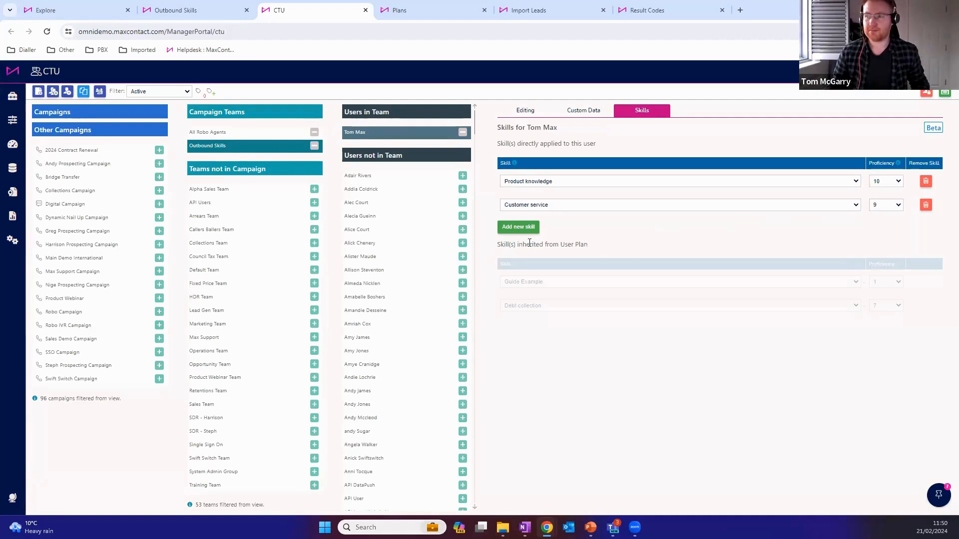
- Examine the user's assigned user plan, the skills set in SBR Guide Plan, and the skills the user inherits from it
left_click(525, 110)
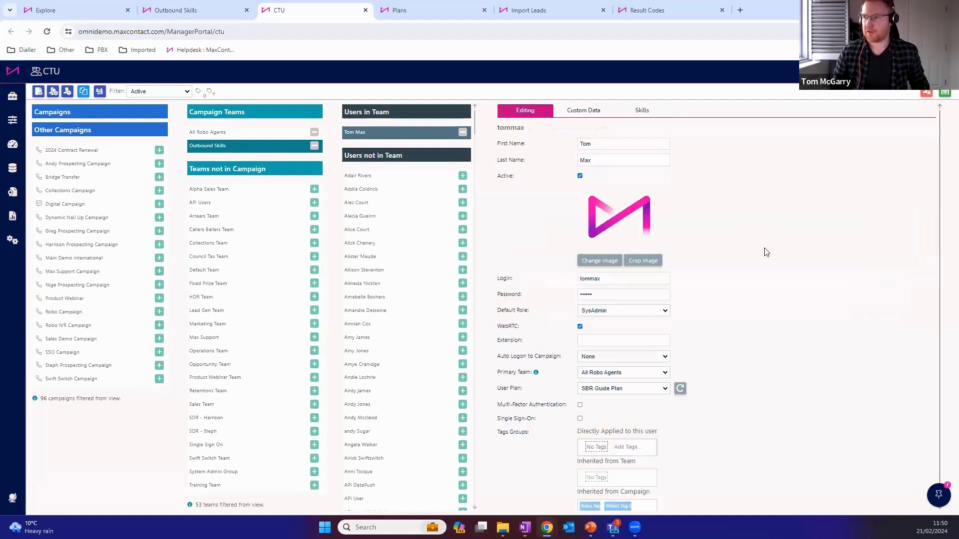
scroll(747, 267, "down", 1)
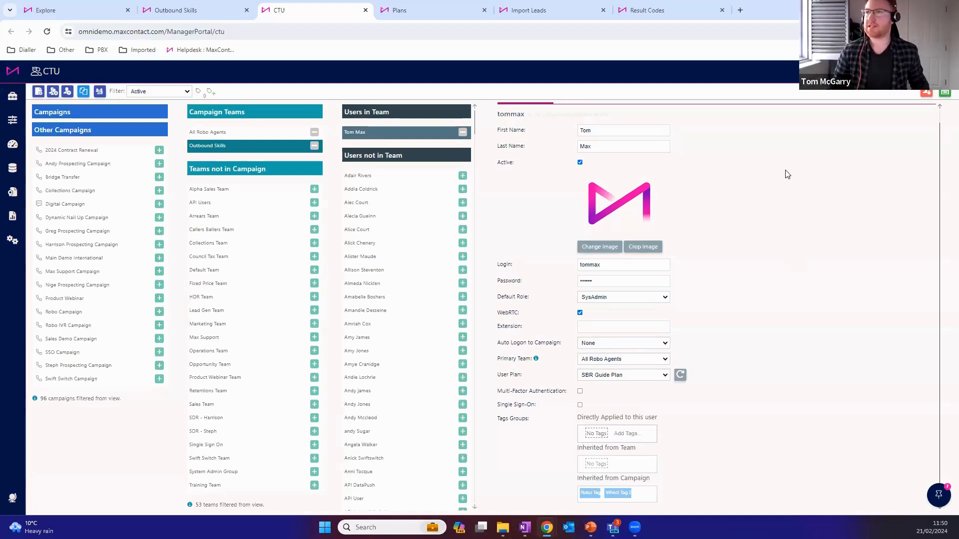
left_click(387, 15)
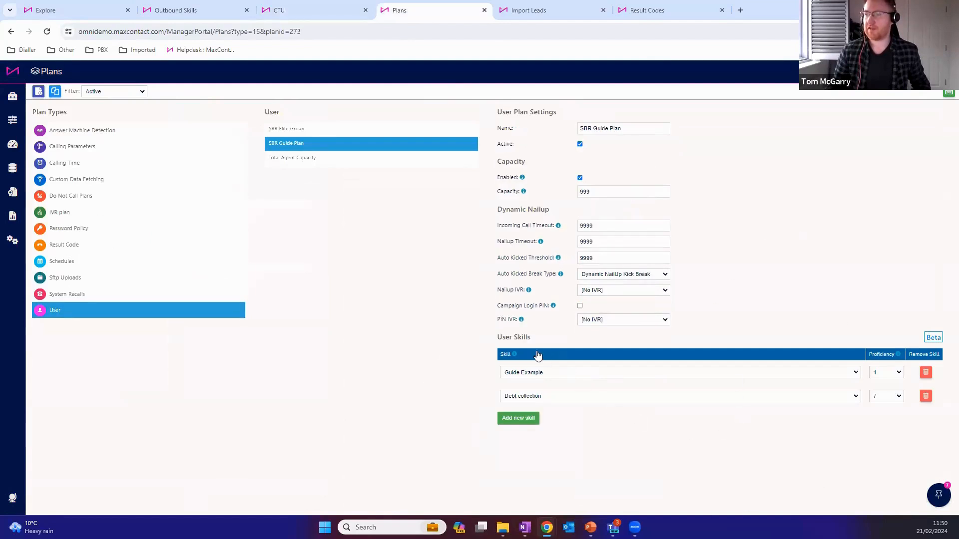
left_click(12, 241)
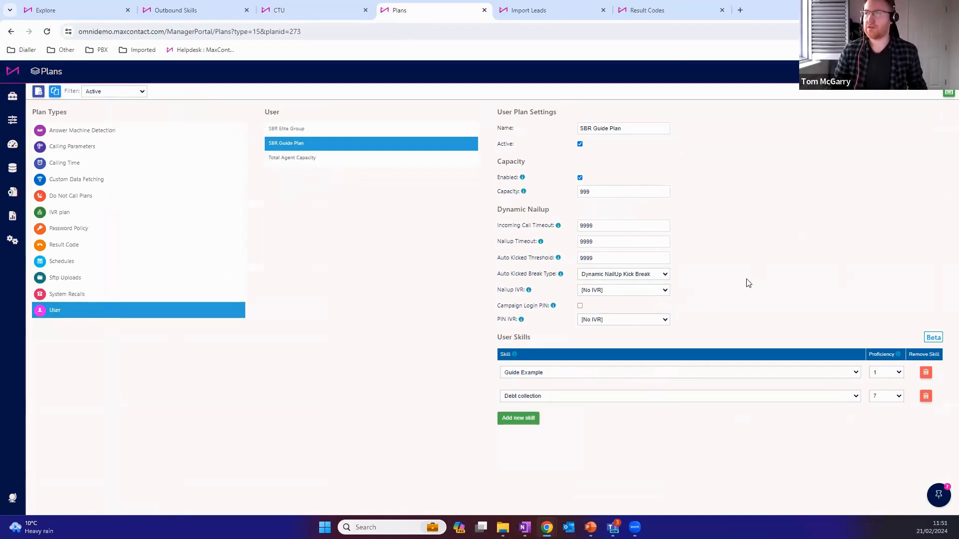
left_click(292, 14)
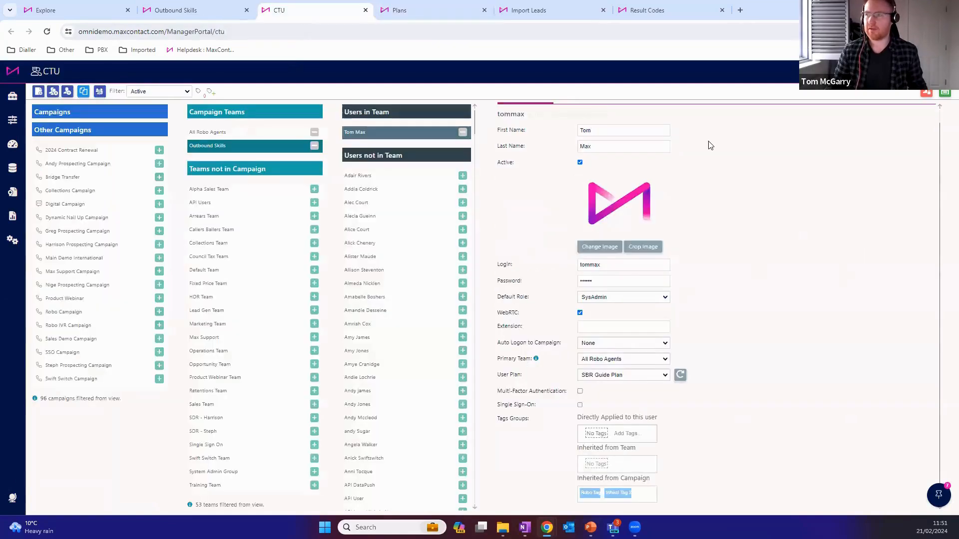
left_click(642, 115)
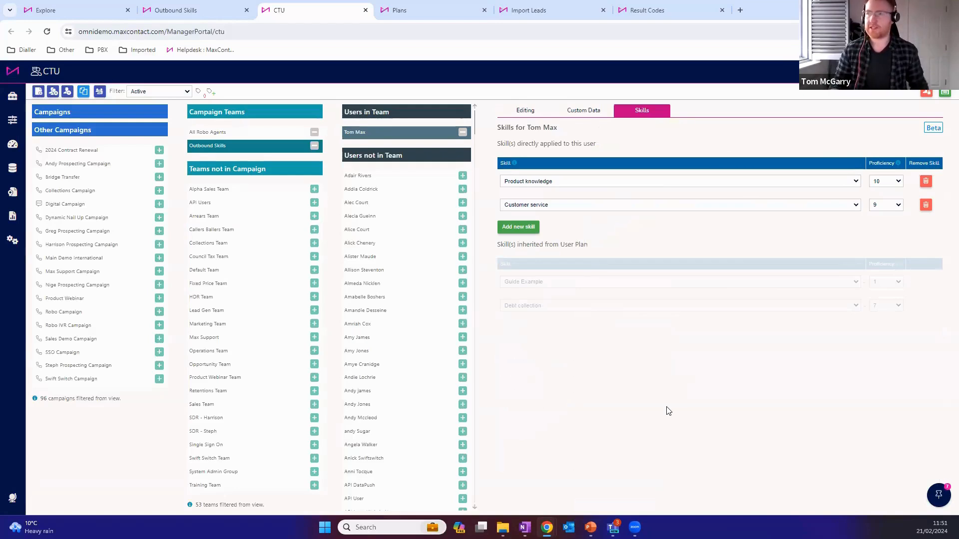
- View the skill group options for the New Leads List settings on the Import Leads page, leaving None selected
left_click(585, 15)
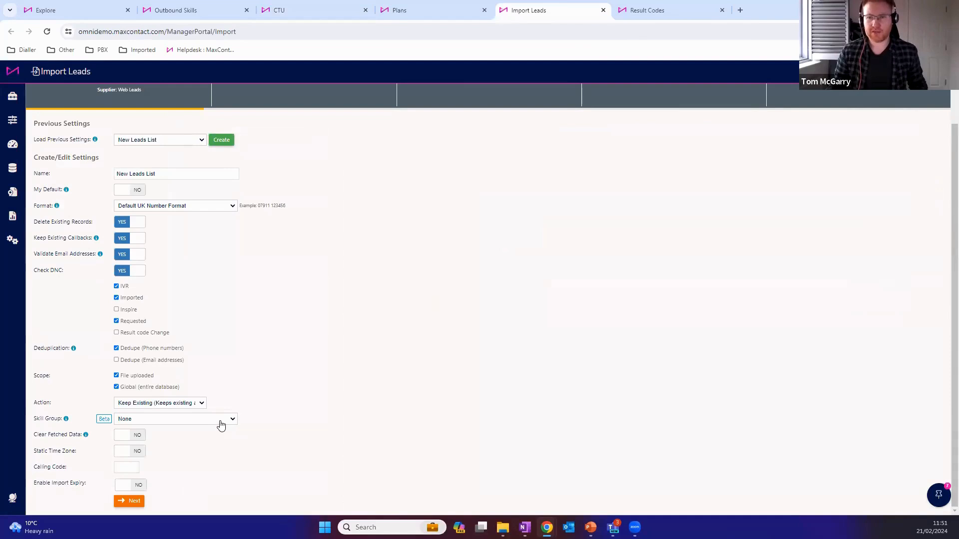
left_click(221, 426)
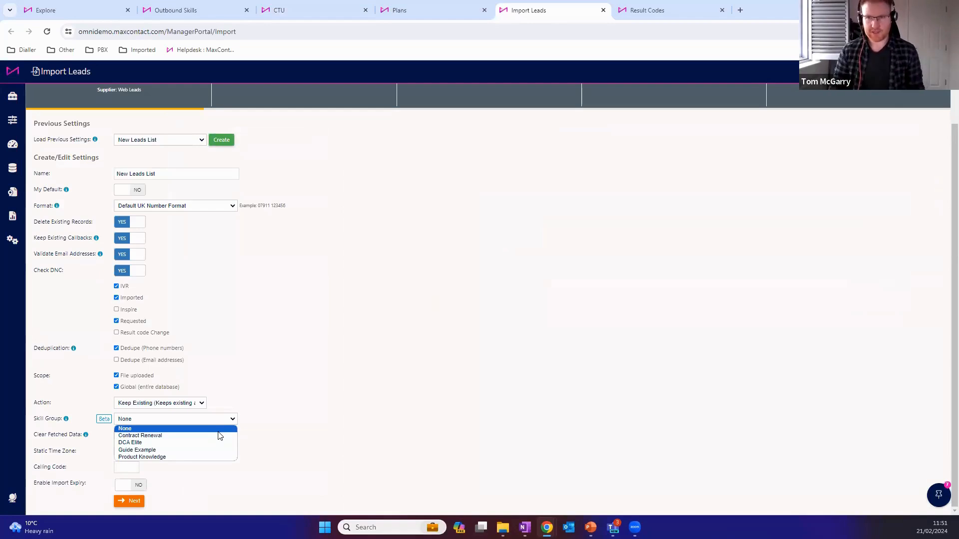
left_click(492, 374)
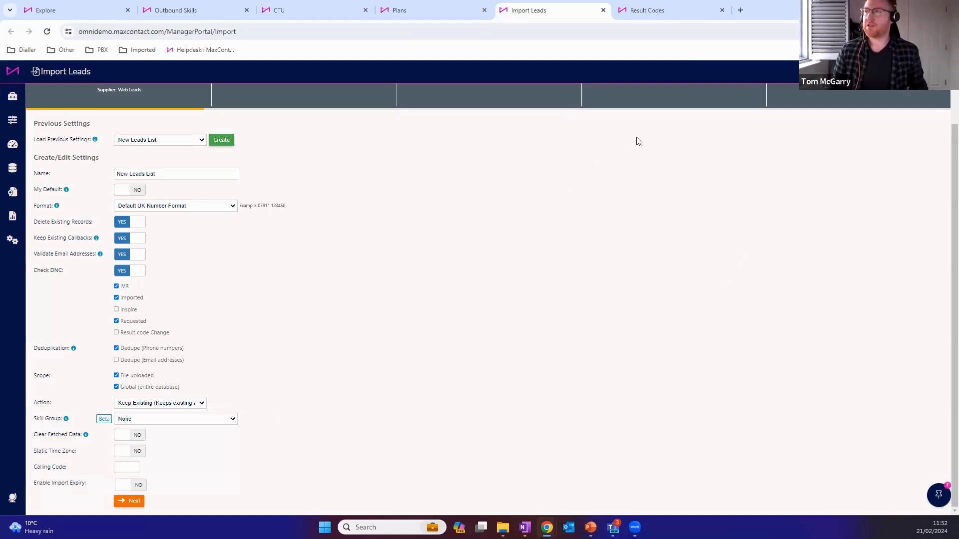
- View the skill group options for the refused result code, keeping None selected
mouse_move(676, 14)
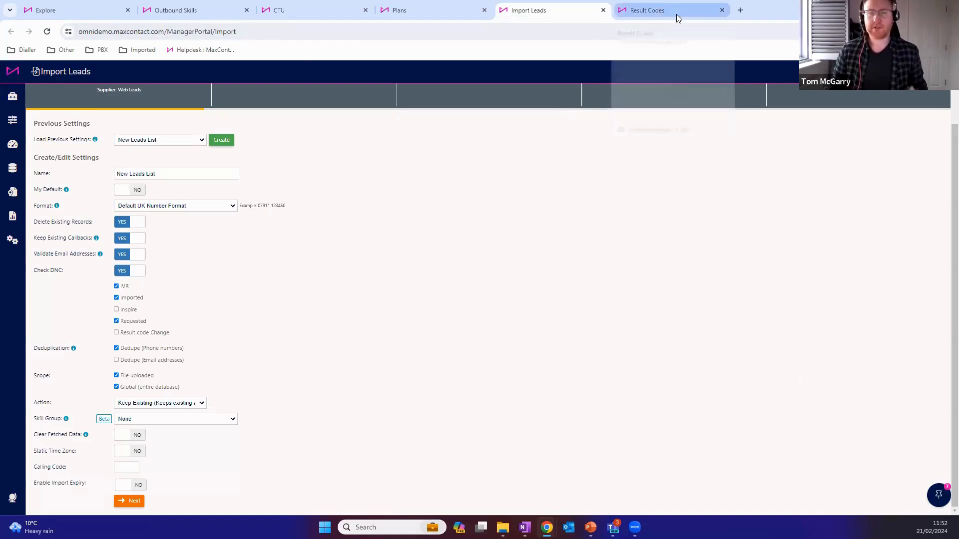
left_click(676, 14)
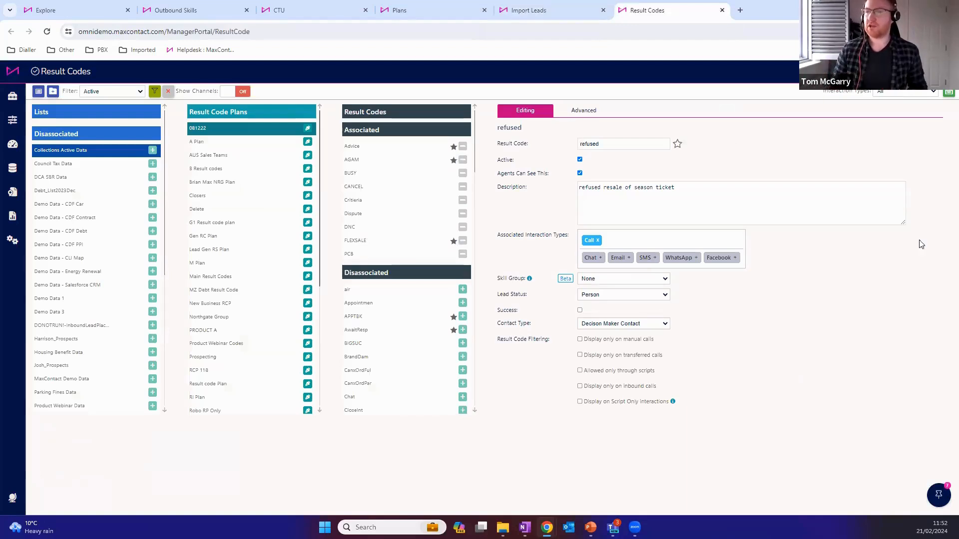
left_click(385, 166)
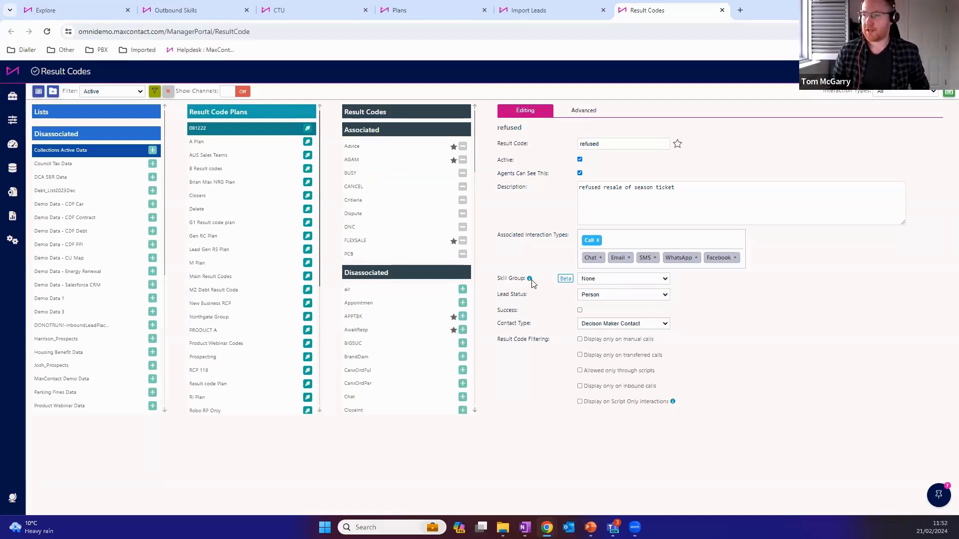
left_click(665, 281)
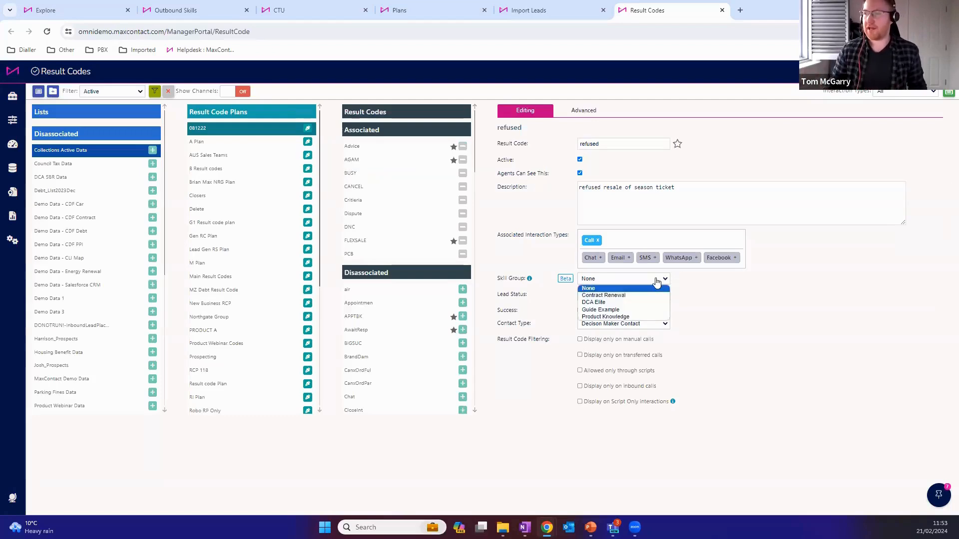
left_click(639, 290)
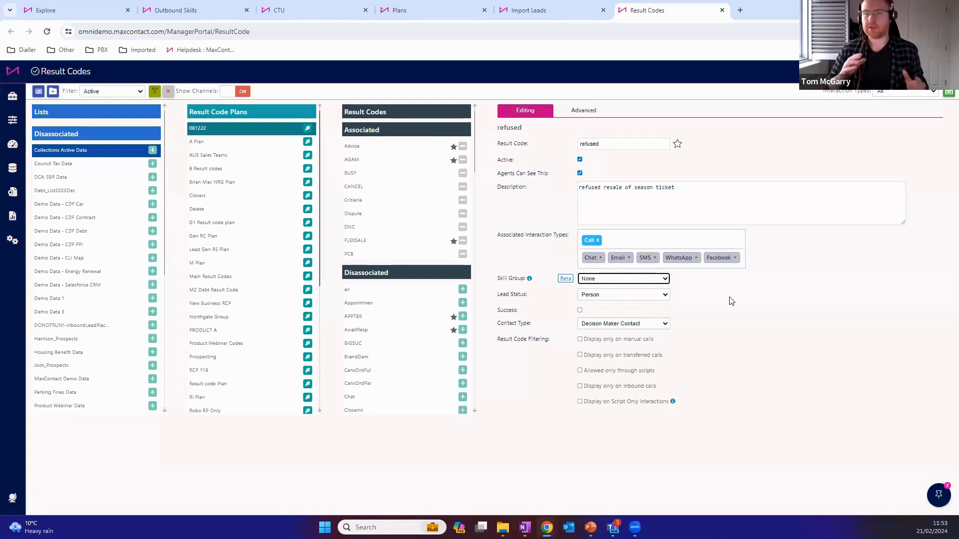